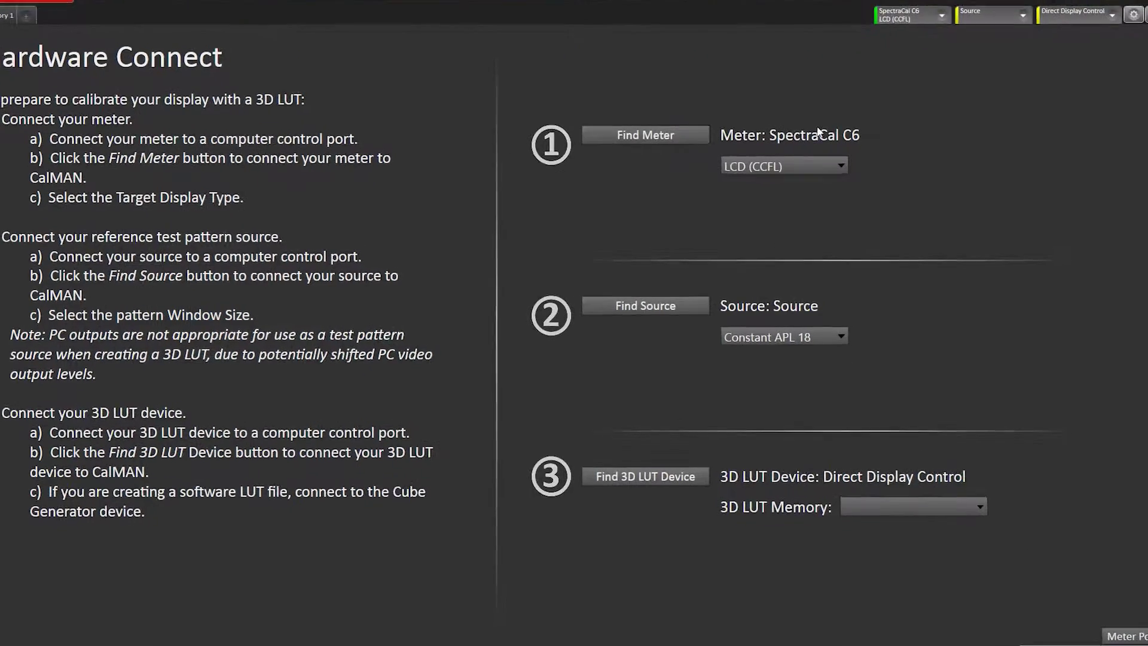
# - Set the meter to LCD (LED RGB) and connect SpectraCal VirtualForge at 192.168.42.111 as pattern source
pyautogui.click(754, 173)
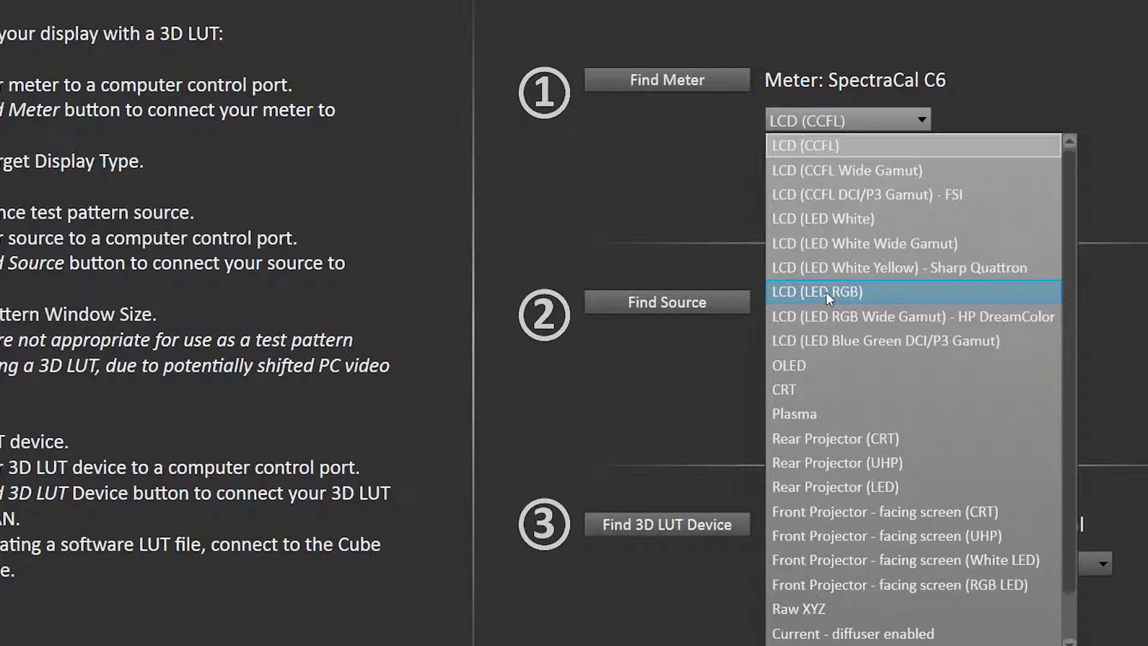
pyautogui.click(826, 292)
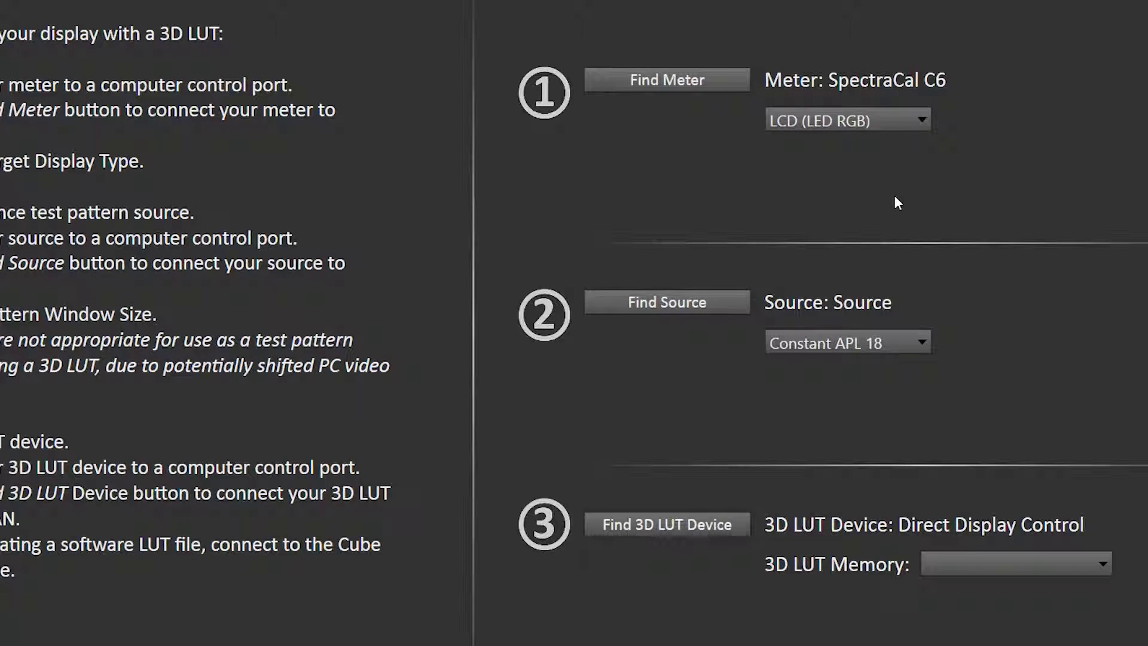
pyautogui.click(671, 300)
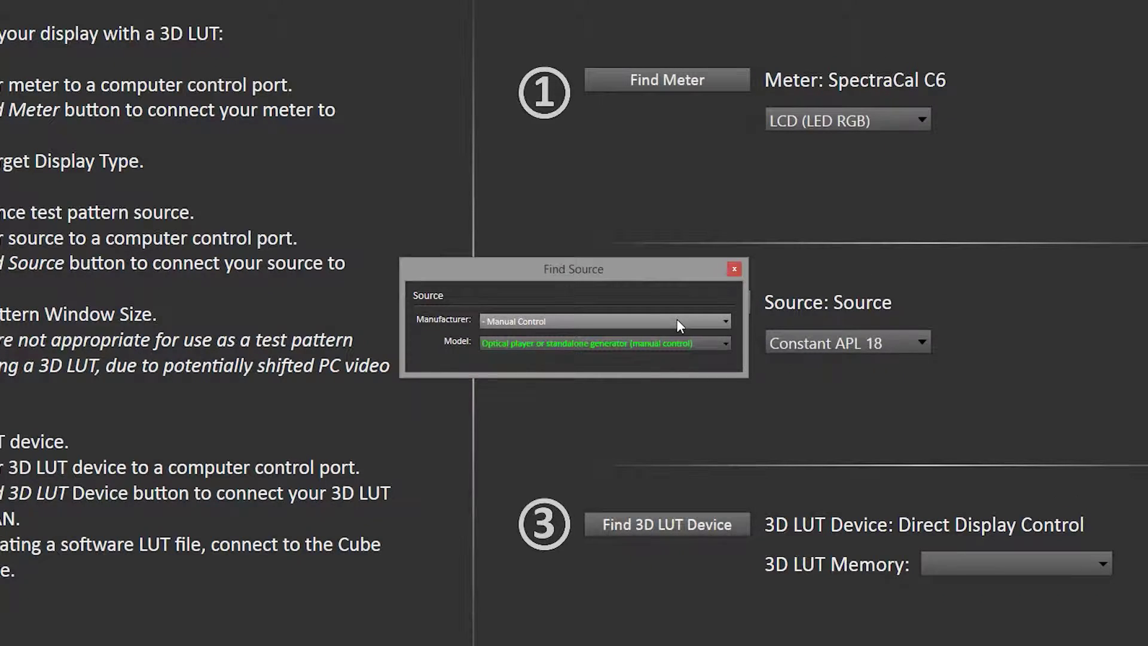
pyautogui.click(679, 320)
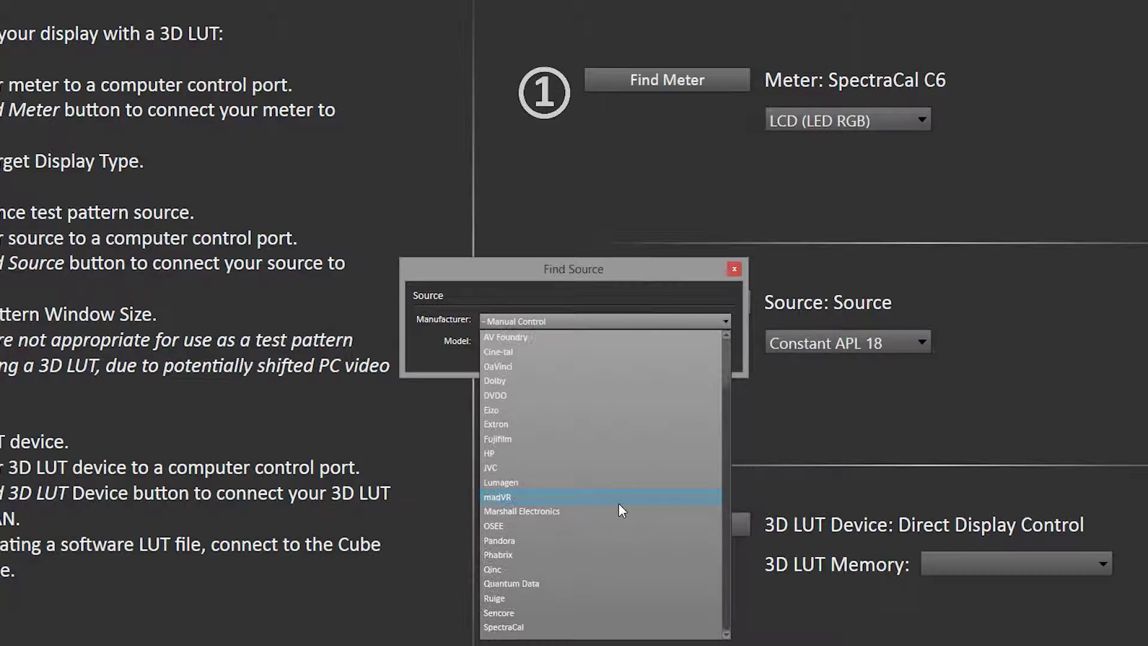
pyautogui.click(571, 625)
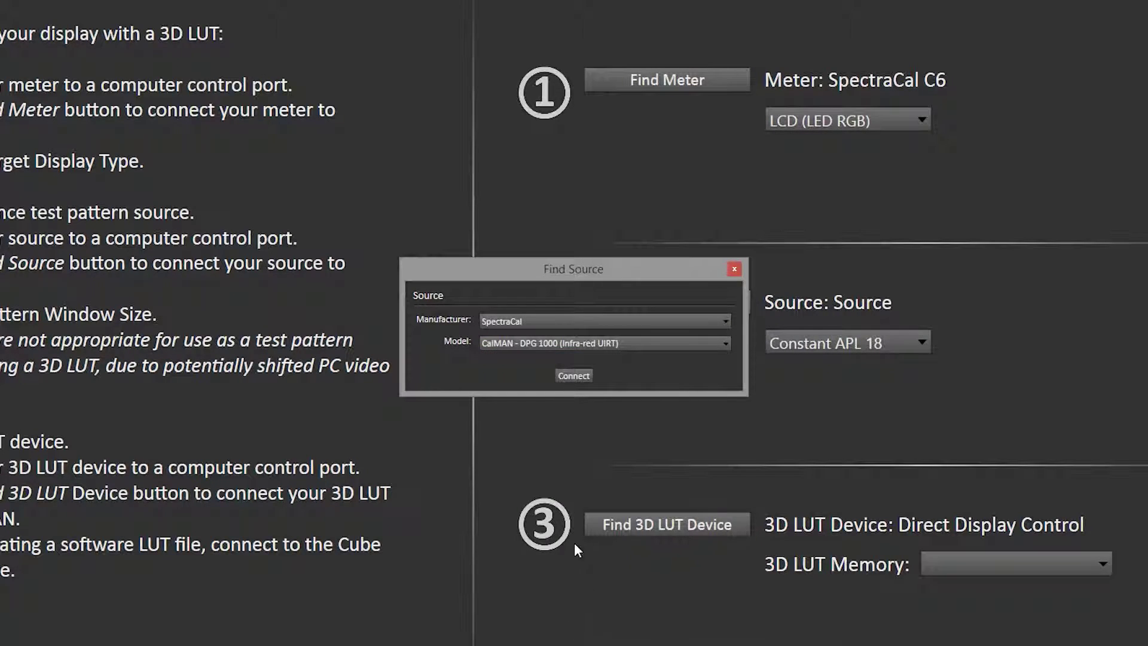
pyautogui.click(580, 342)
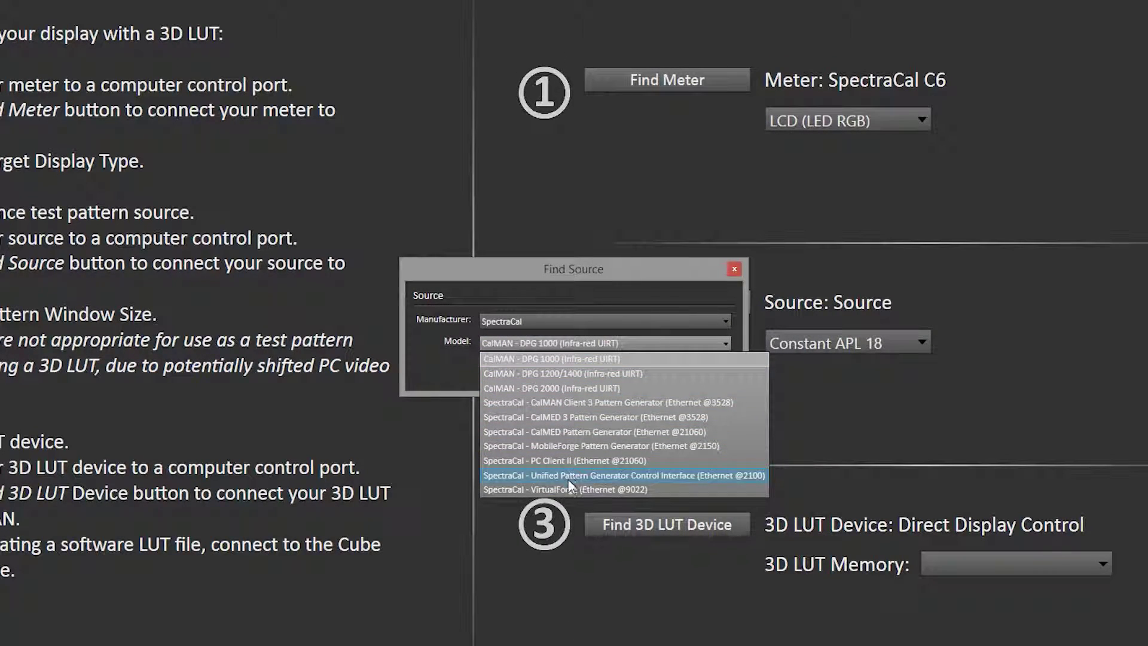
pyautogui.click(566, 489)
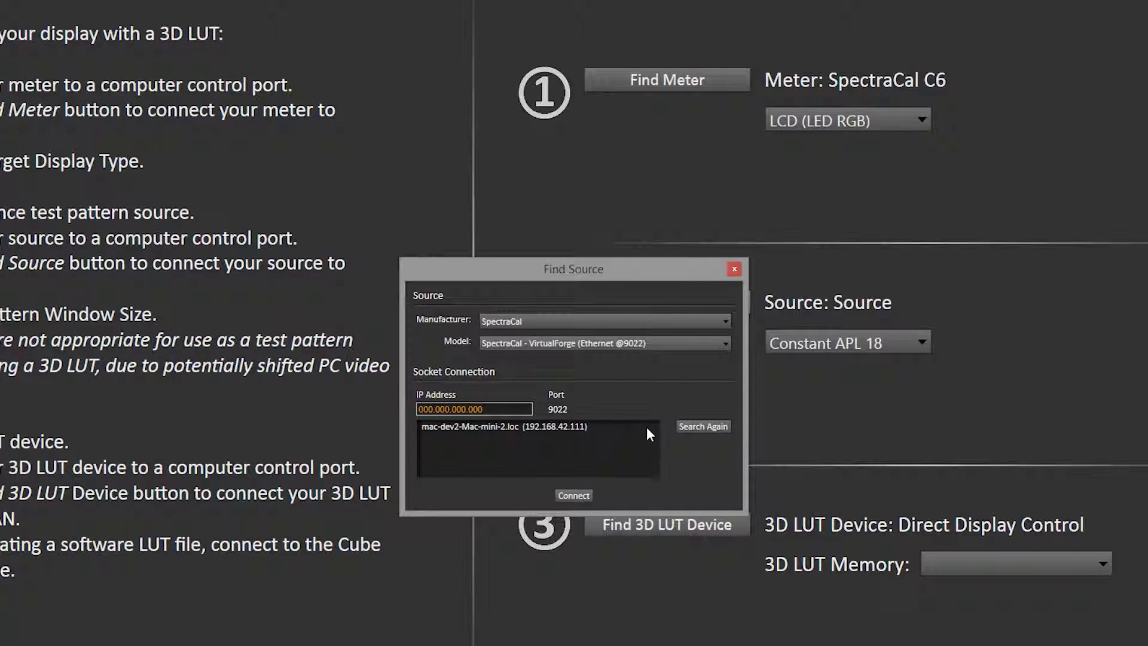
pyautogui.click(533, 426)
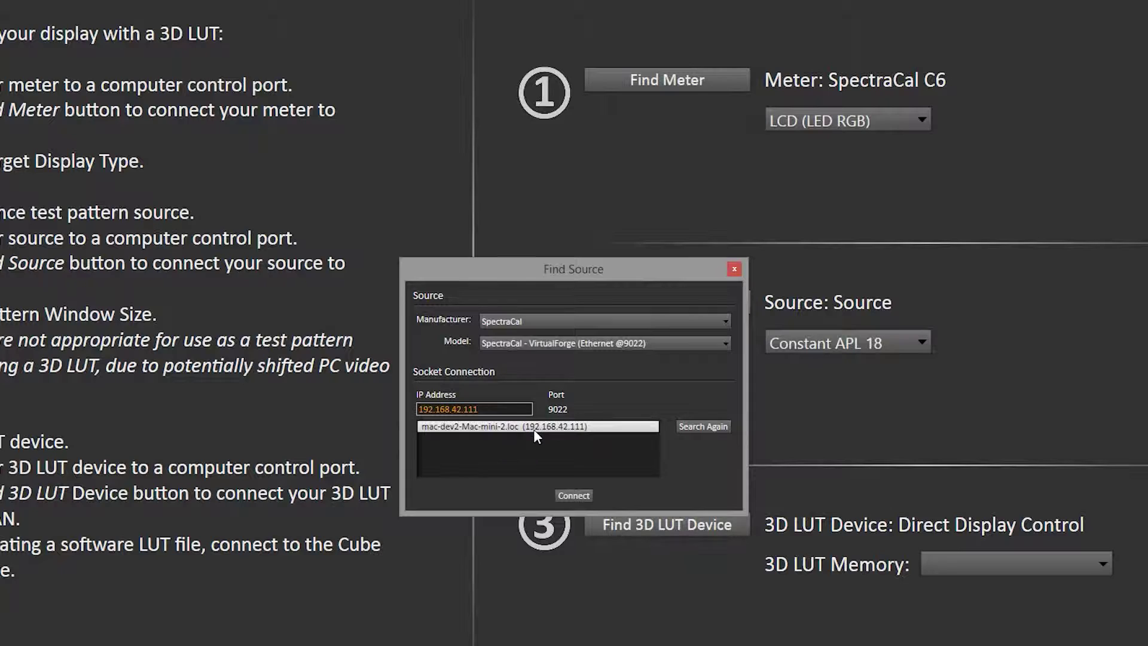
pyautogui.click(572, 496)
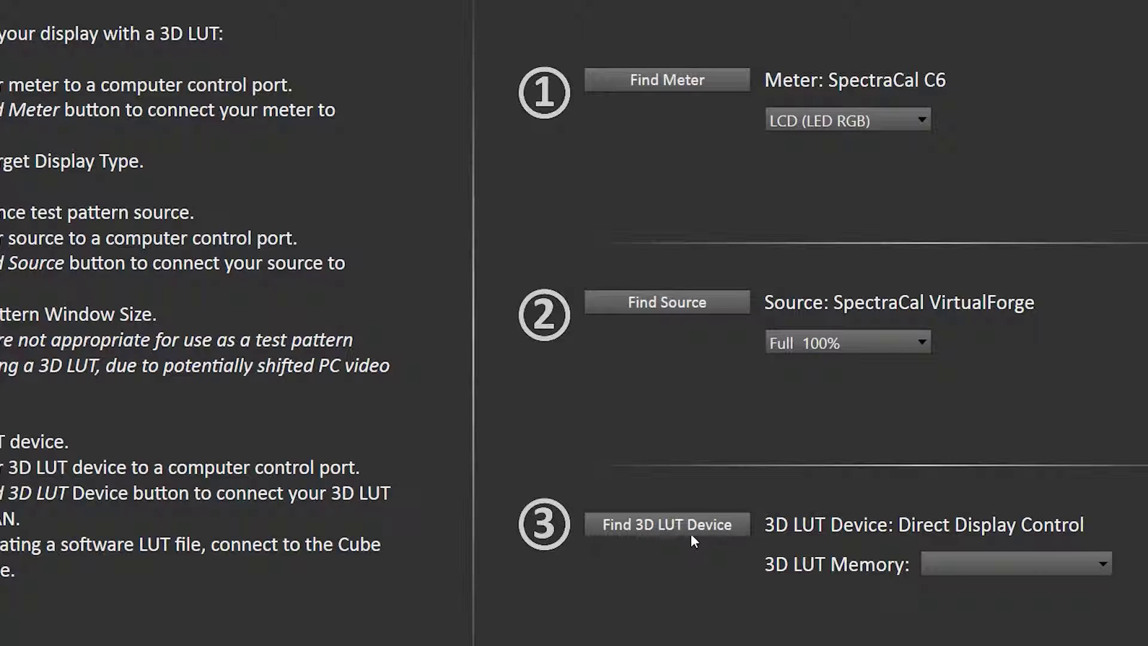
# - Connect the TVLogic monitor on com4 as the 3D LUT device with USER LUT memory
pyautogui.click(670, 526)
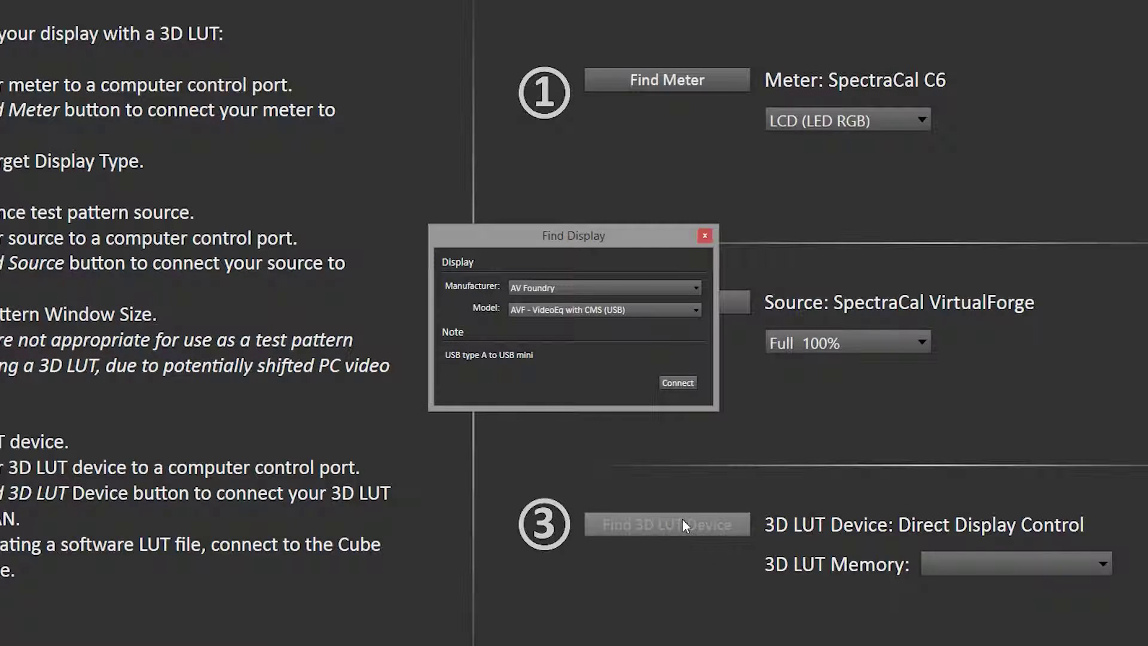
pyautogui.click(587, 286)
pyautogui.click(575, 594)
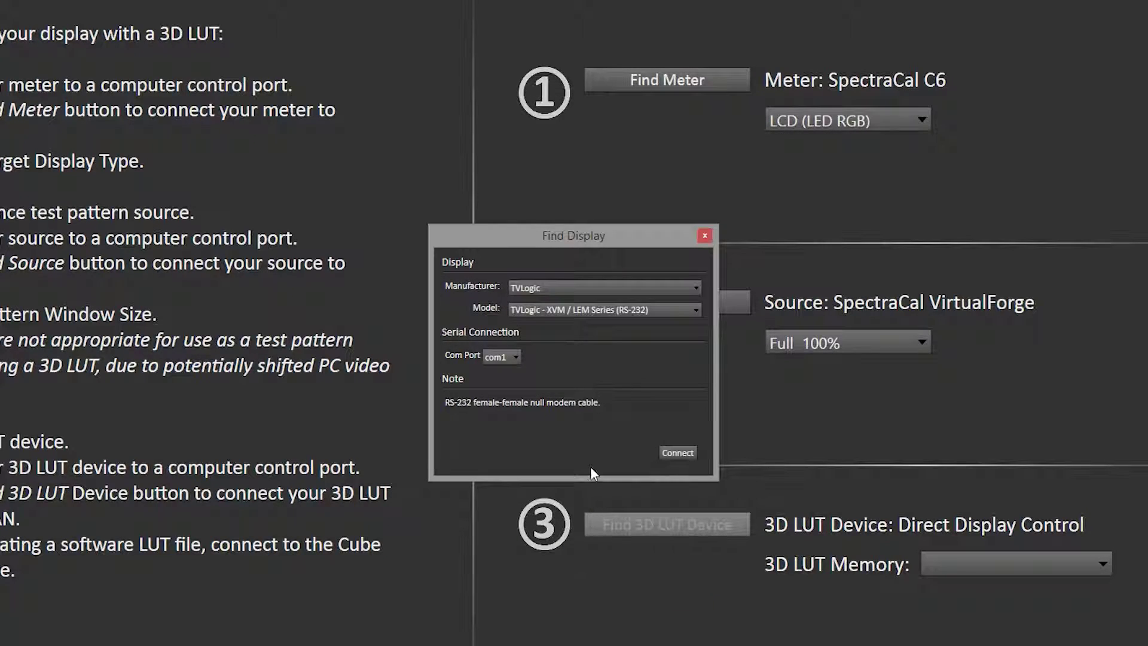
pyautogui.click(510, 356)
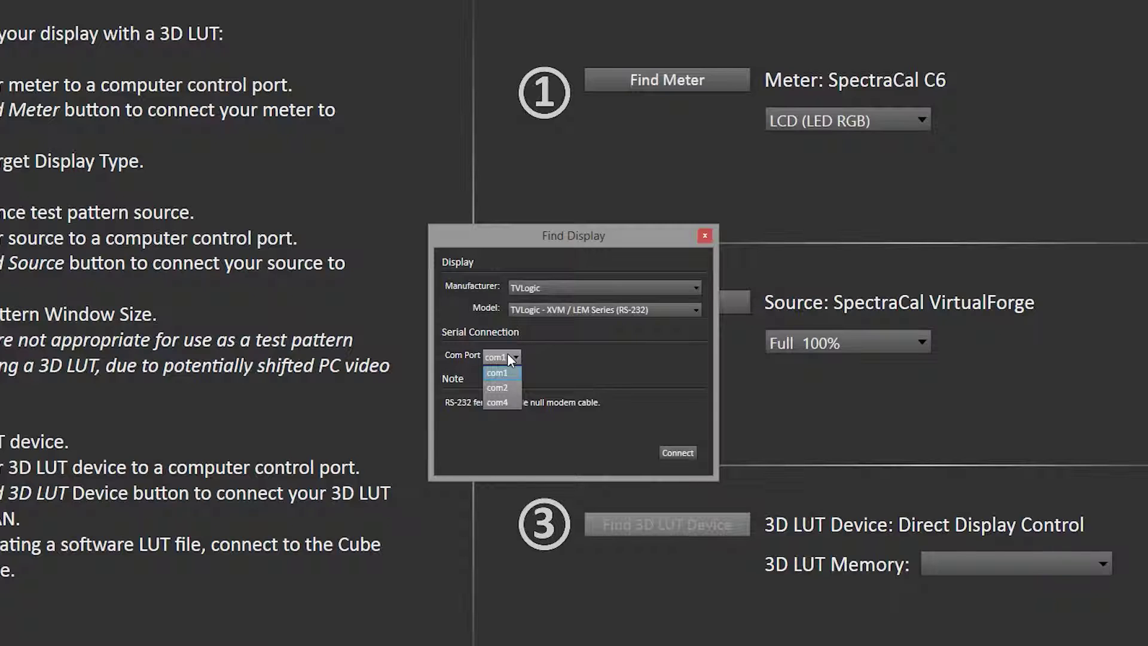
pyautogui.click(508, 402)
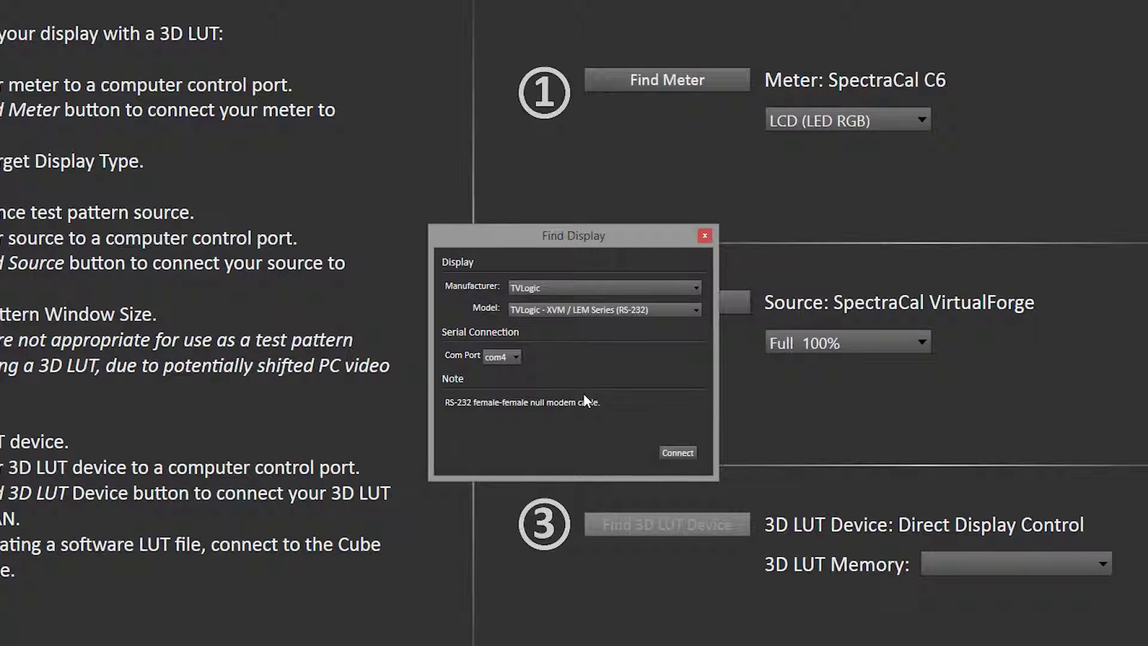
pyautogui.click(681, 452)
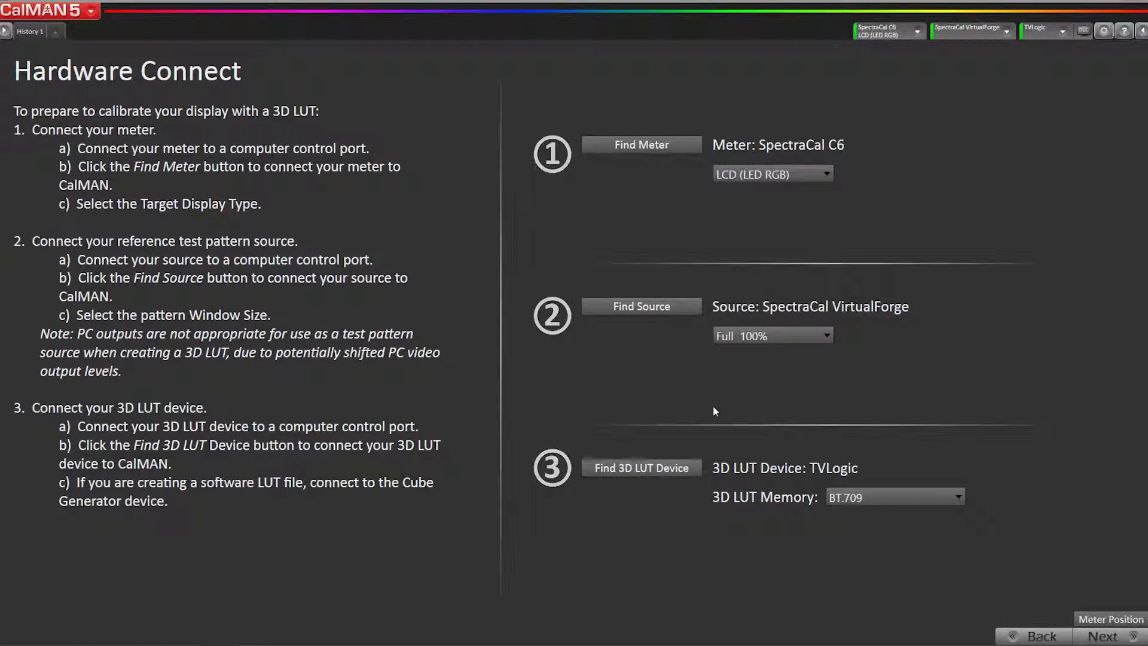
pyautogui.click(887, 499)
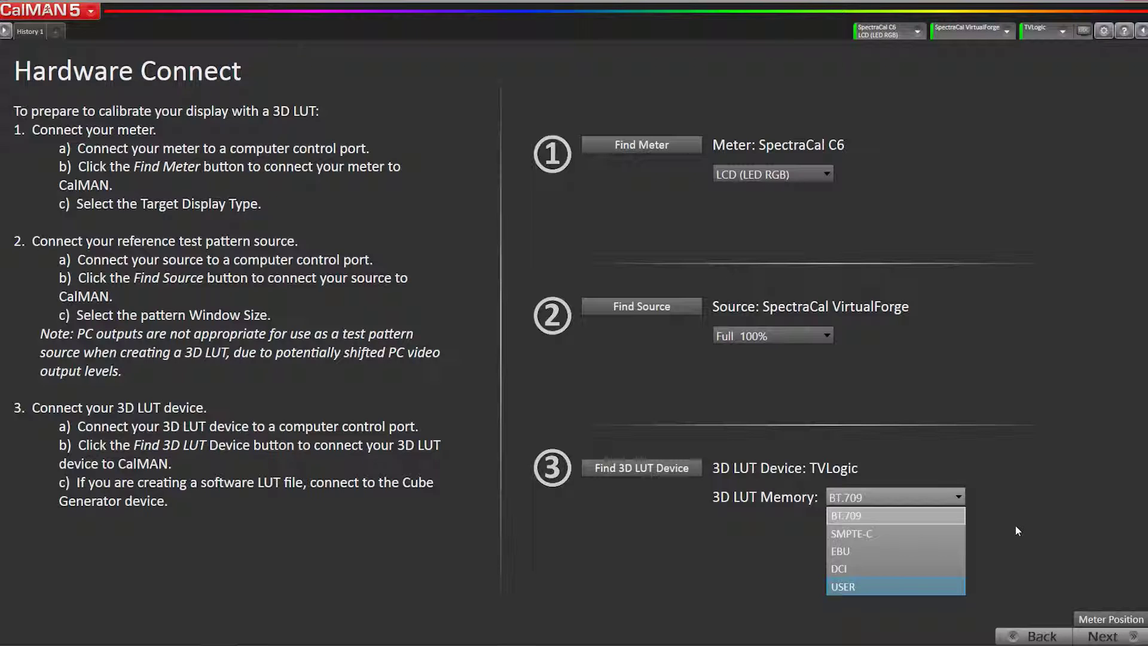
pyautogui.press('Return')
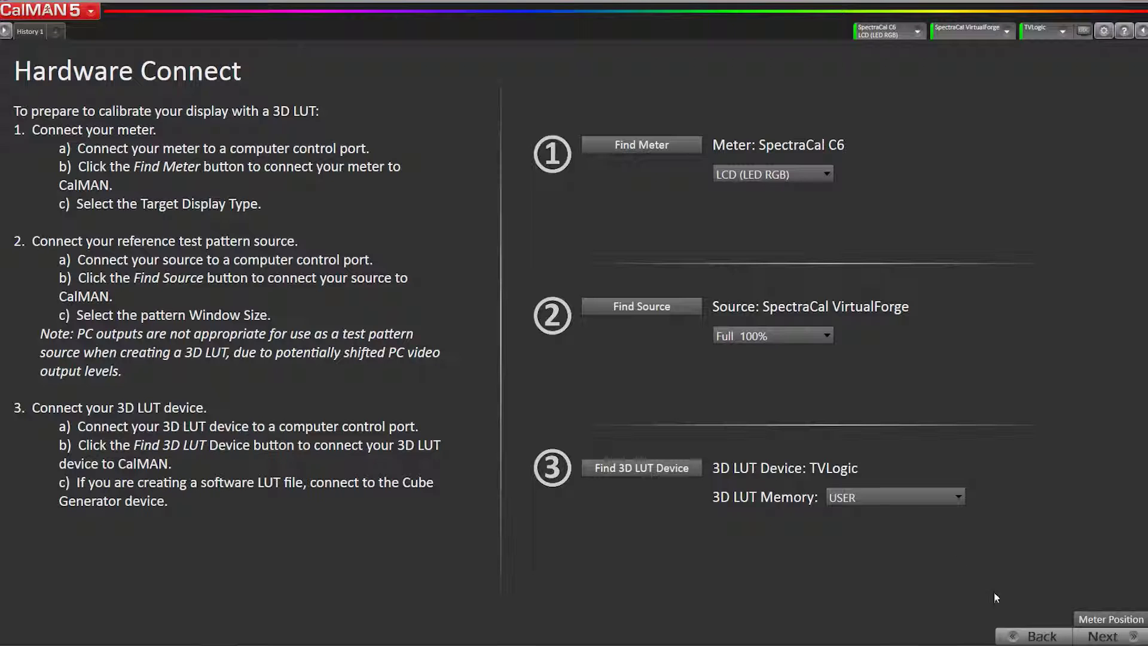
# - Keep the default Session Options and advance to the Display Gamma & ColorChecker Pre-Test page
pyautogui.click(1097, 637)
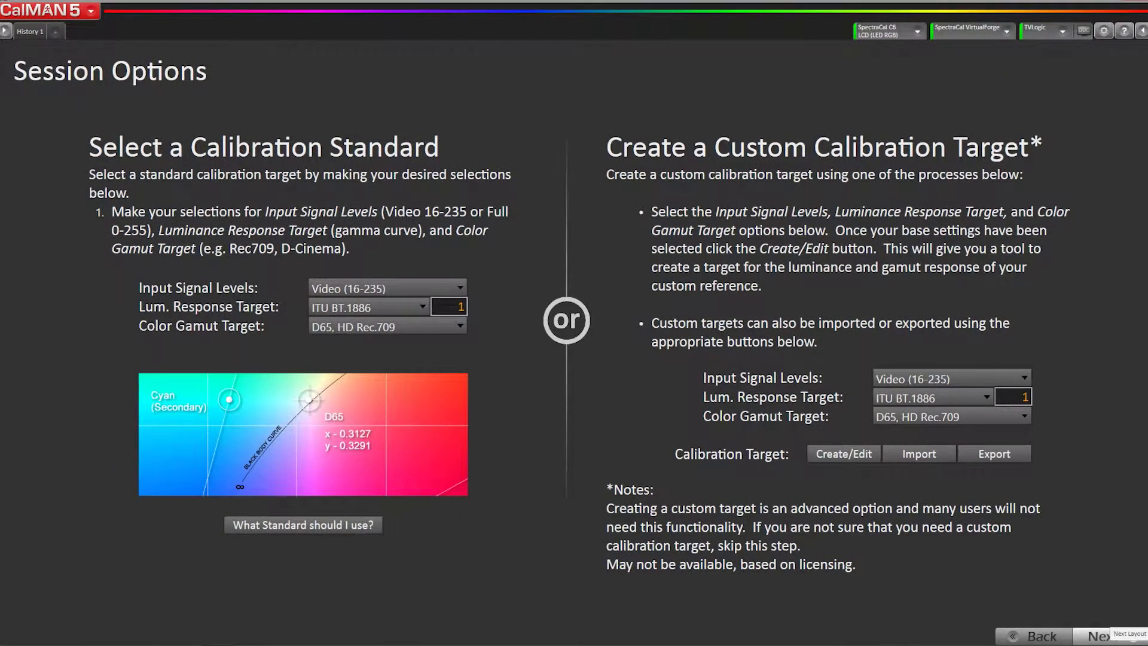
pyautogui.click(1100, 636)
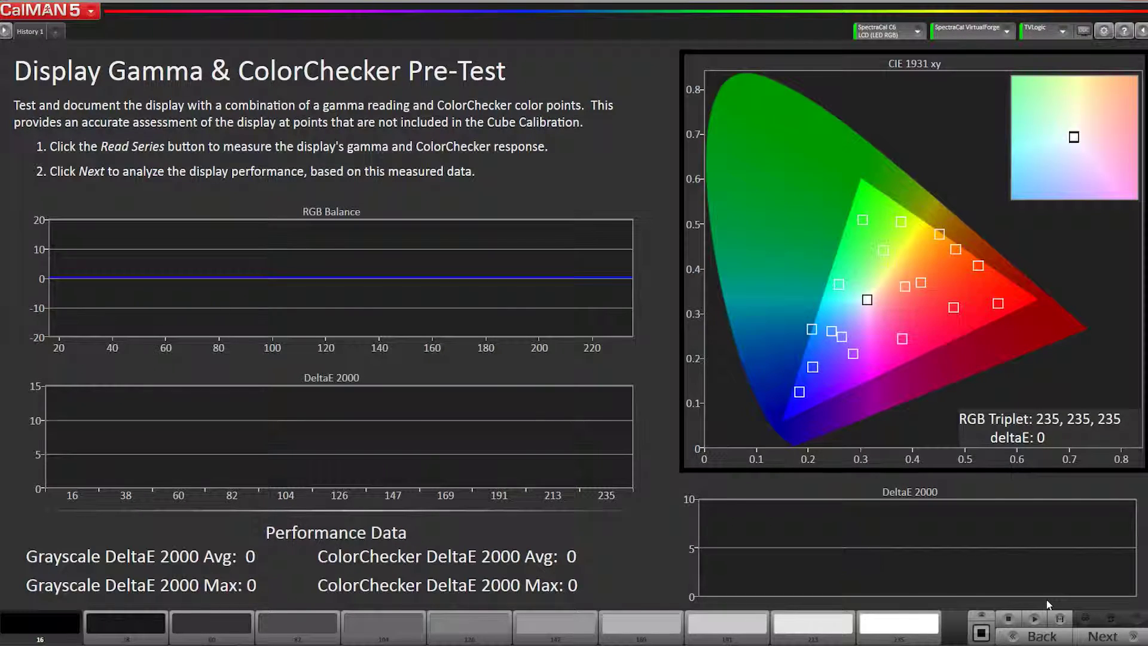
# - Send a test patch, then optimize the VirtualForge source's Delay in Source Settings
pyautogui.click(1034, 618)
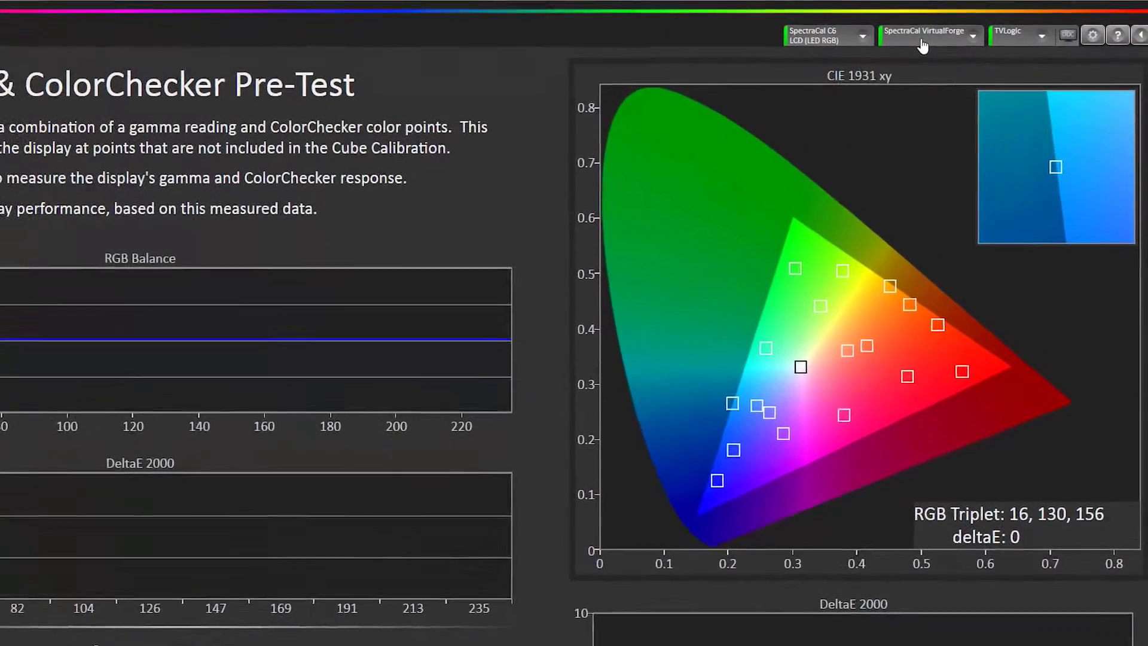
pyautogui.click(965, 30)
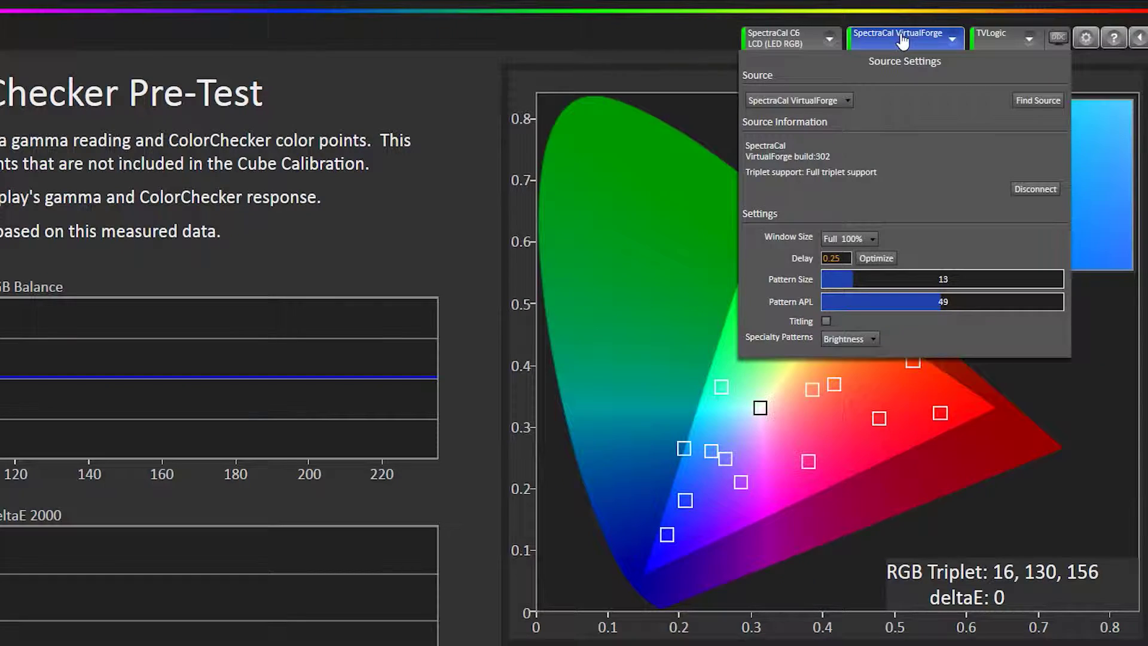
pyautogui.click(875, 260)
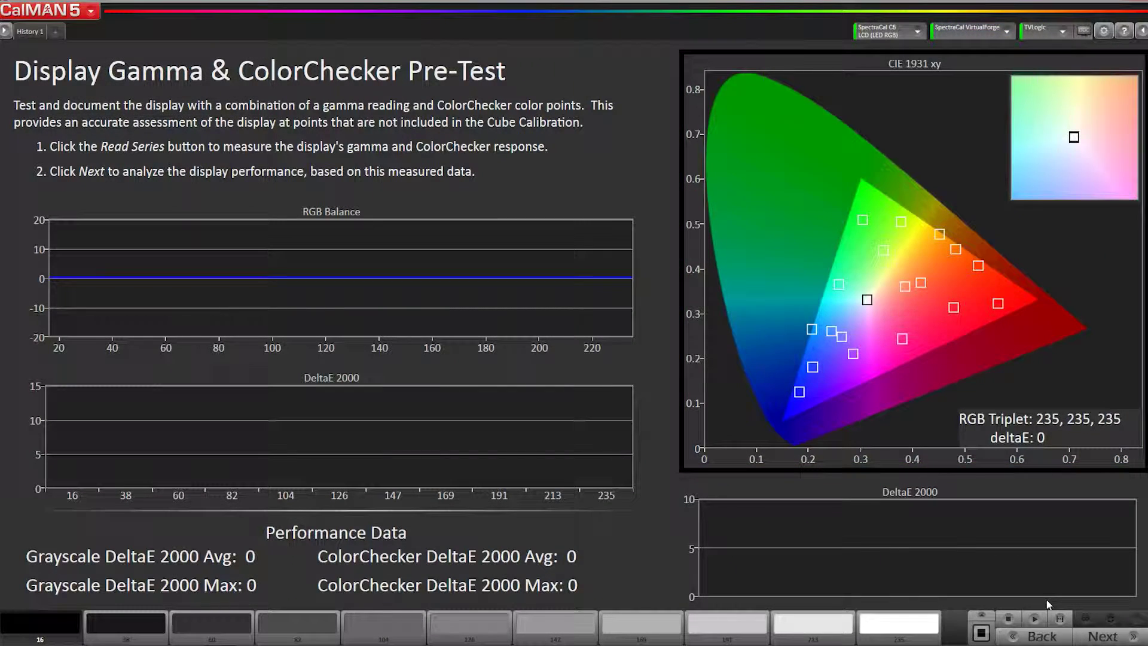
# - Read the grayscale and ColorChecker pre-test series and view the Display Performance Analysis results
pyautogui.click(1059, 618)
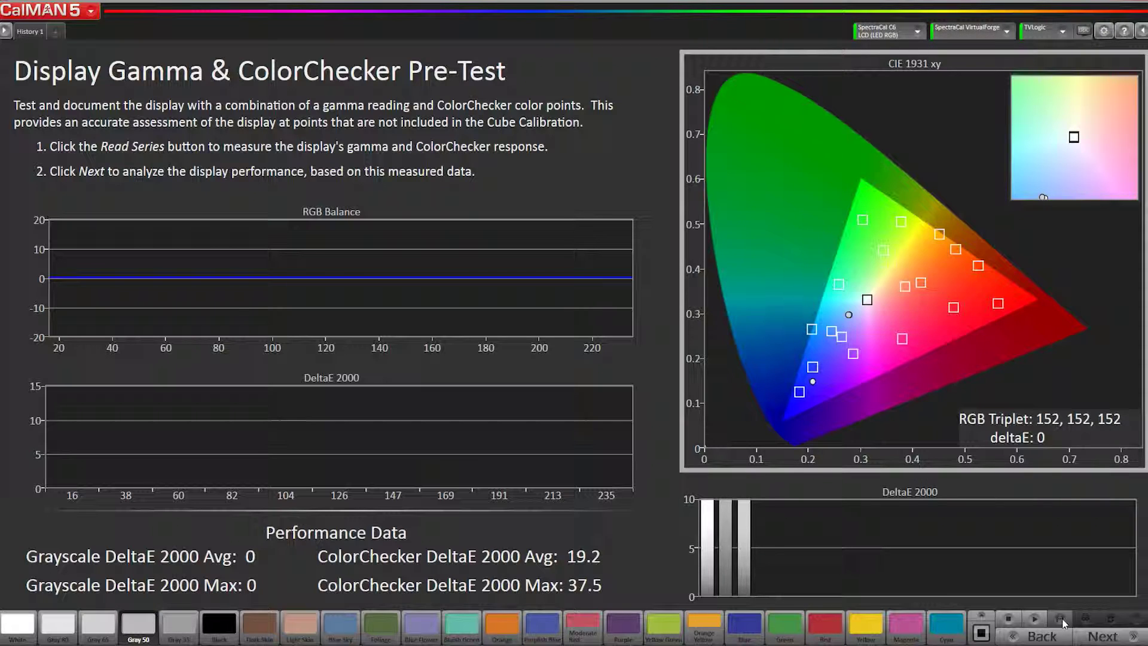
pyautogui.click(1114, 639)
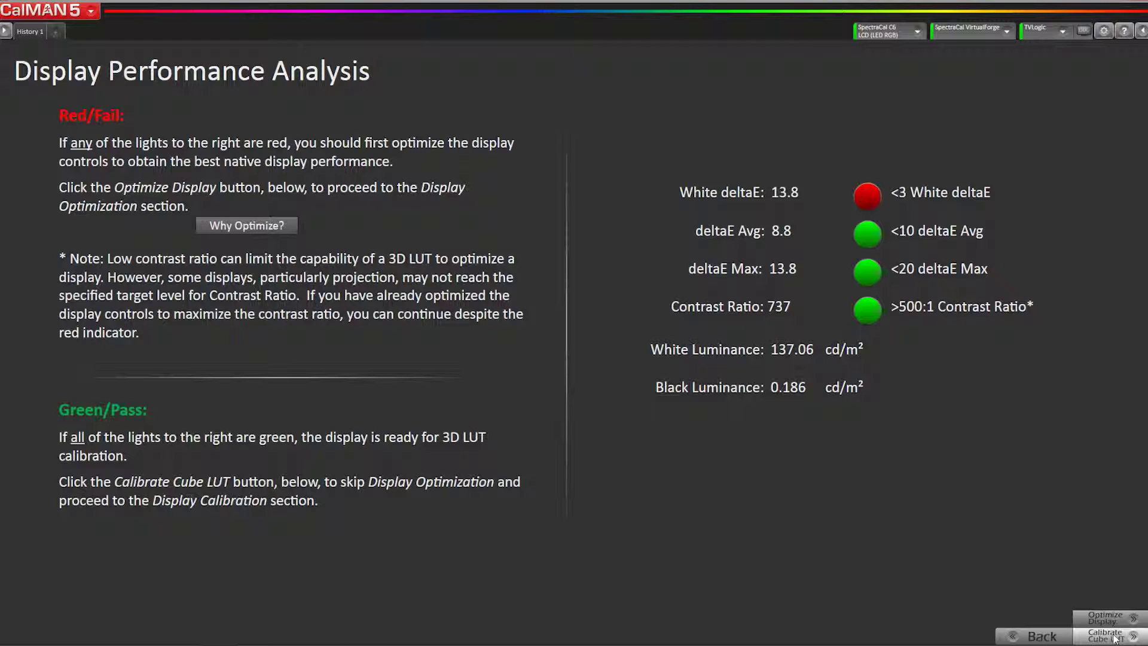
# - Continue to Cube LUT calibration, skipping the 1D Ramp LUT step, to reach Create 3D Cube LUT
pyautogui.click(1114, 637)
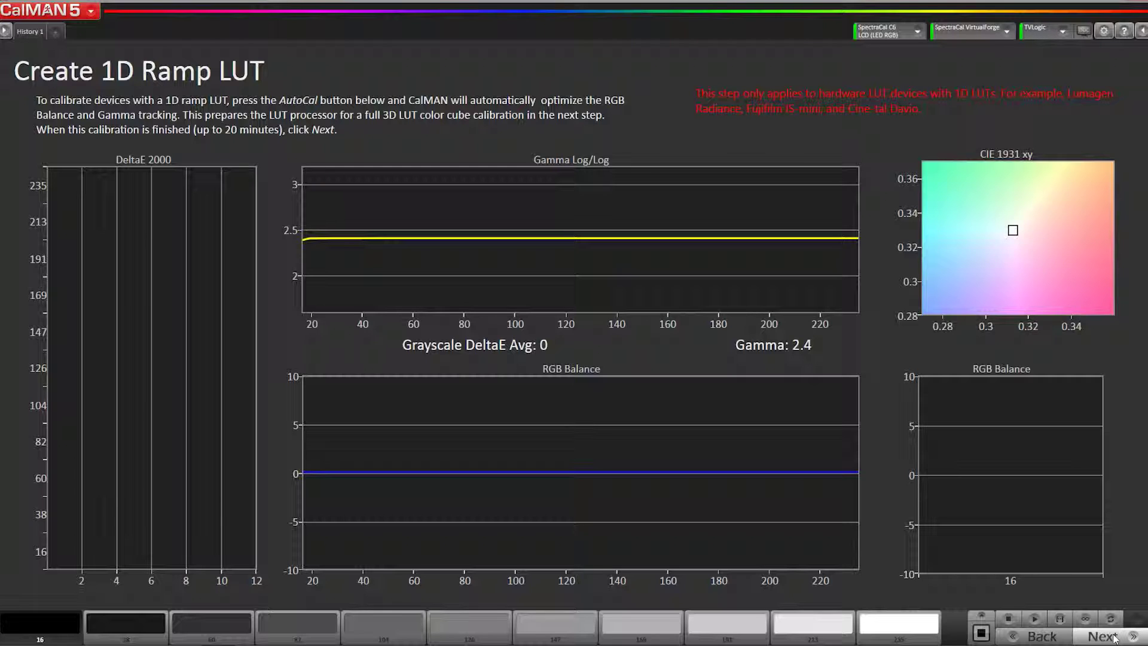
pyautogui.click(1113, 637)
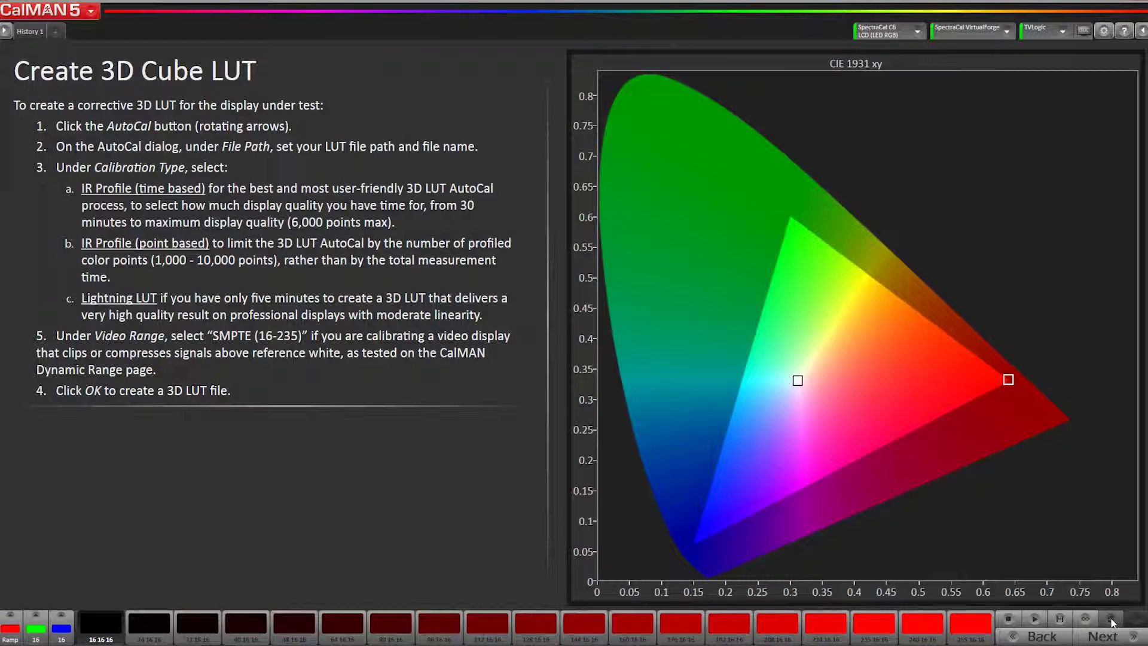
# - Start a 3D LUT AutoCal using the IR Profile (point based) calibration type
pyautogui.click(1111, 620)
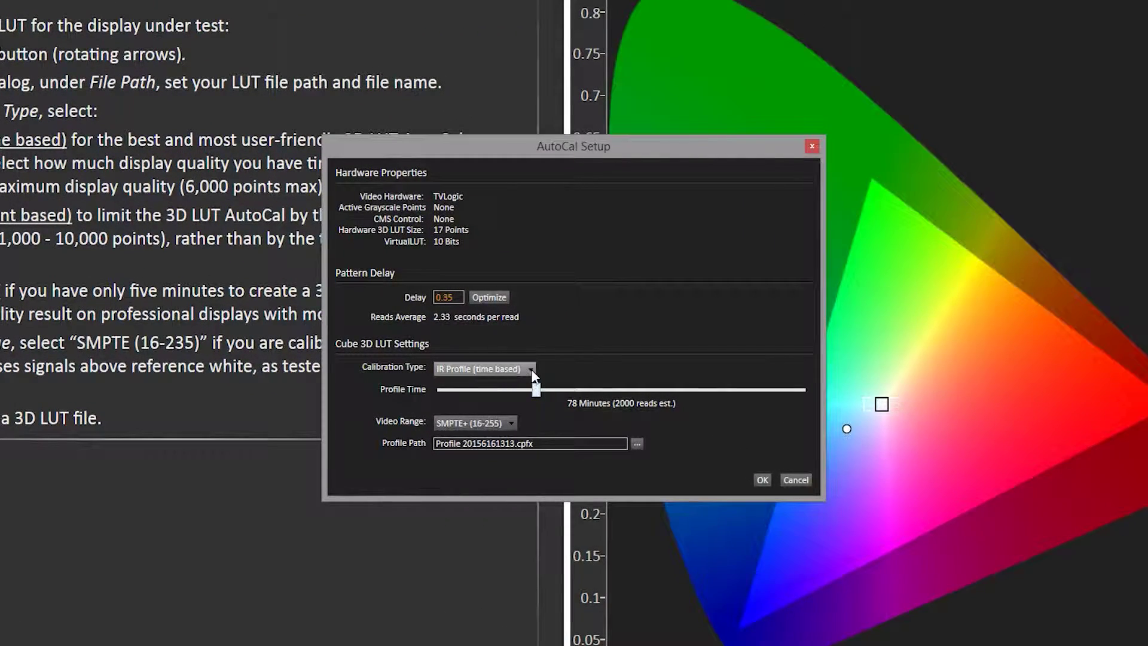
pyautogui.click(531, 369)
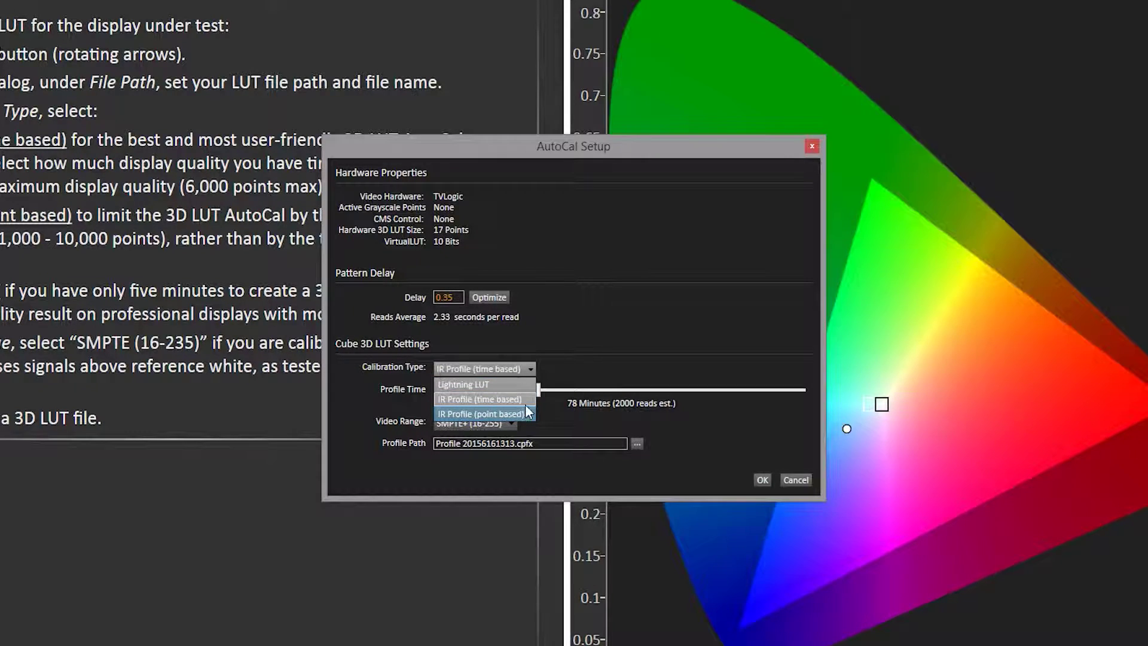
pyautogui.click(511, 415)
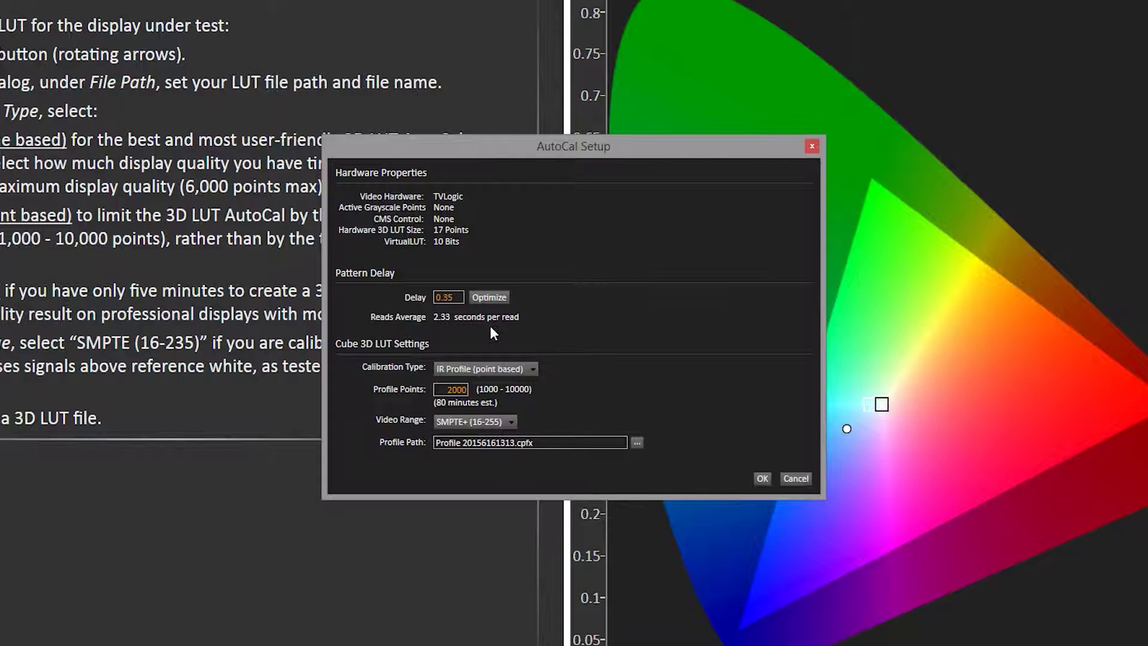
pyautogui.click(761, 478)
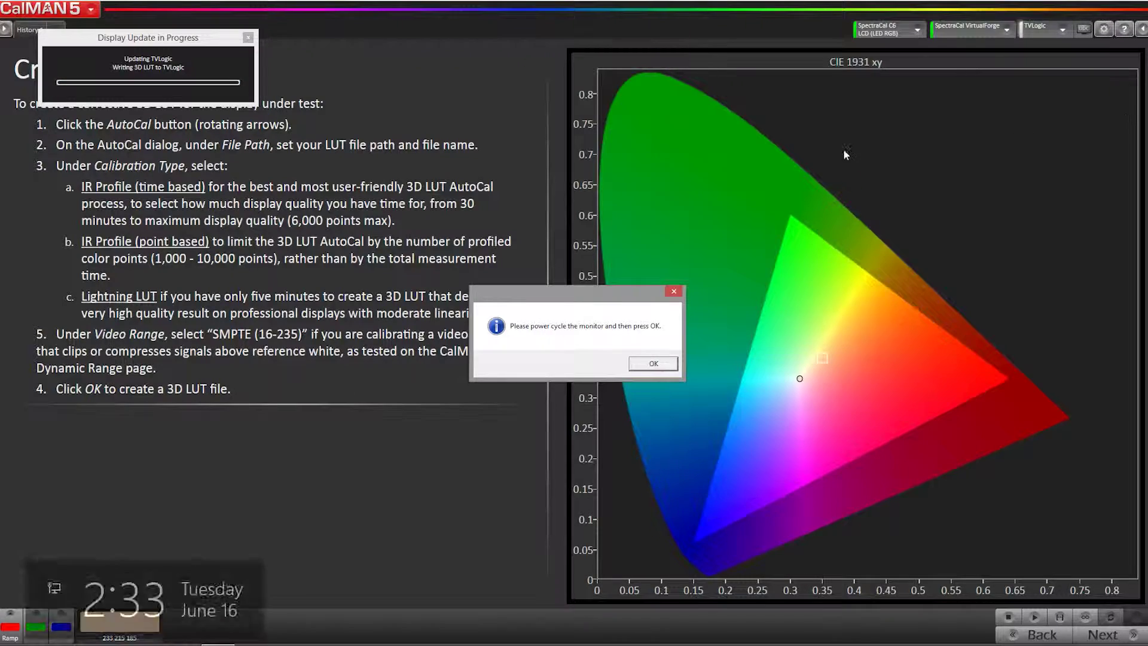
# - Confirm the monitor power cycle and dismiss the 3D LUT calibration-completed message
pyautogui.click(660, 365)
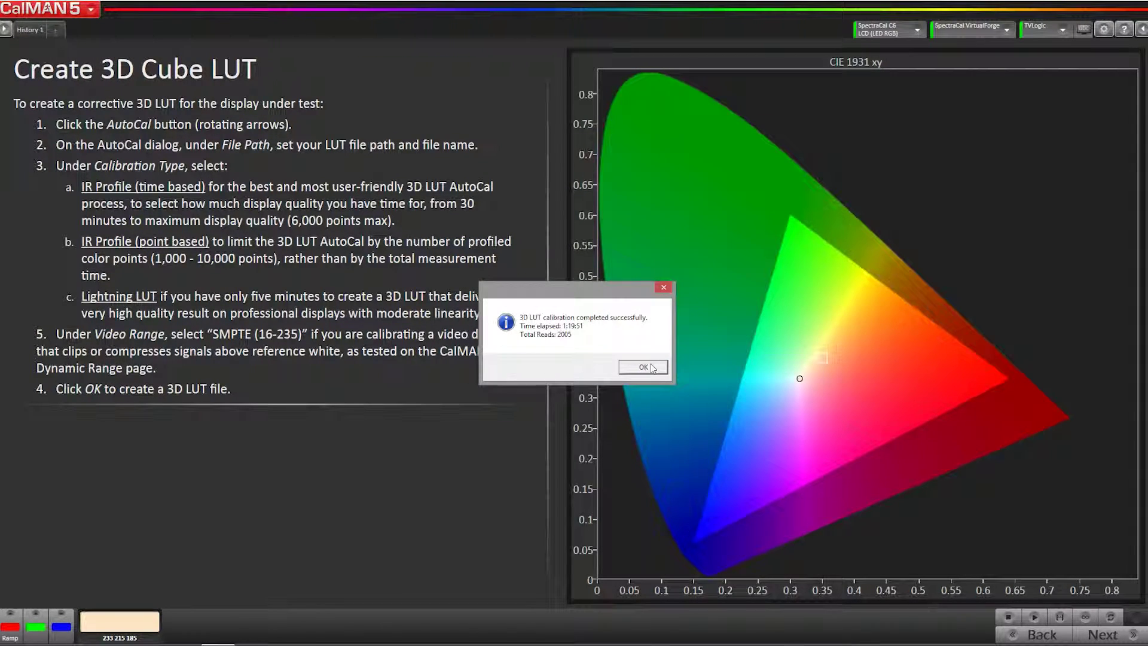
pyautogui.click(651, 367)
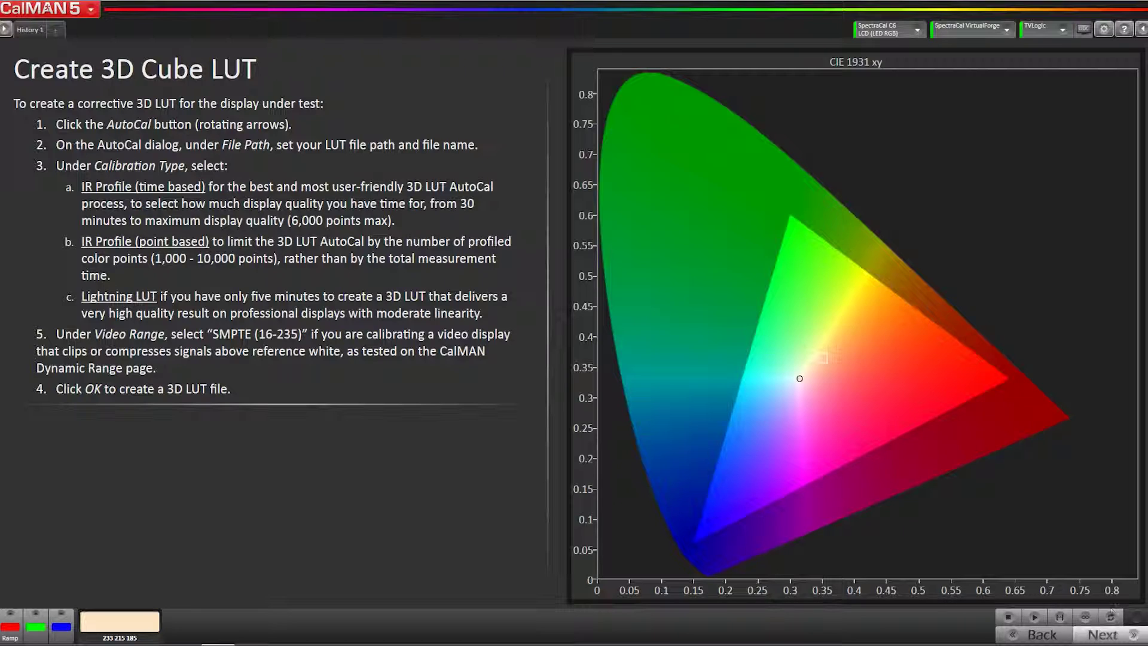
# - Move to the Display Gamma & ColorChecker Validation page and read the post-calibration series
pyautogui.click(1115, 640)
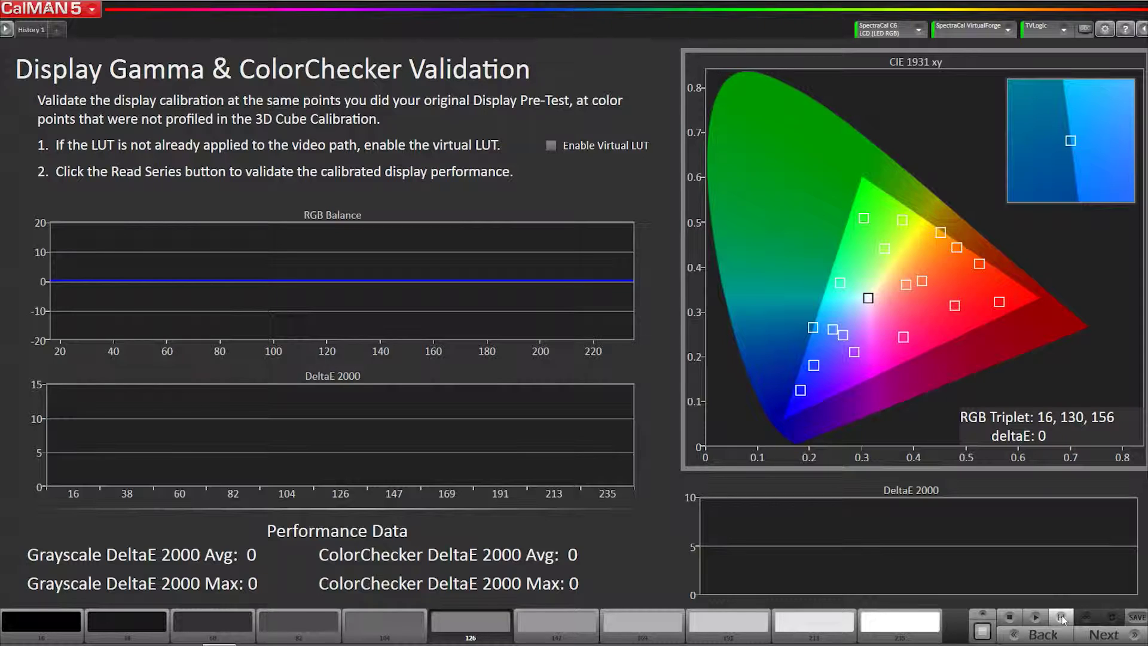
pyautogui.click(1062, 619)
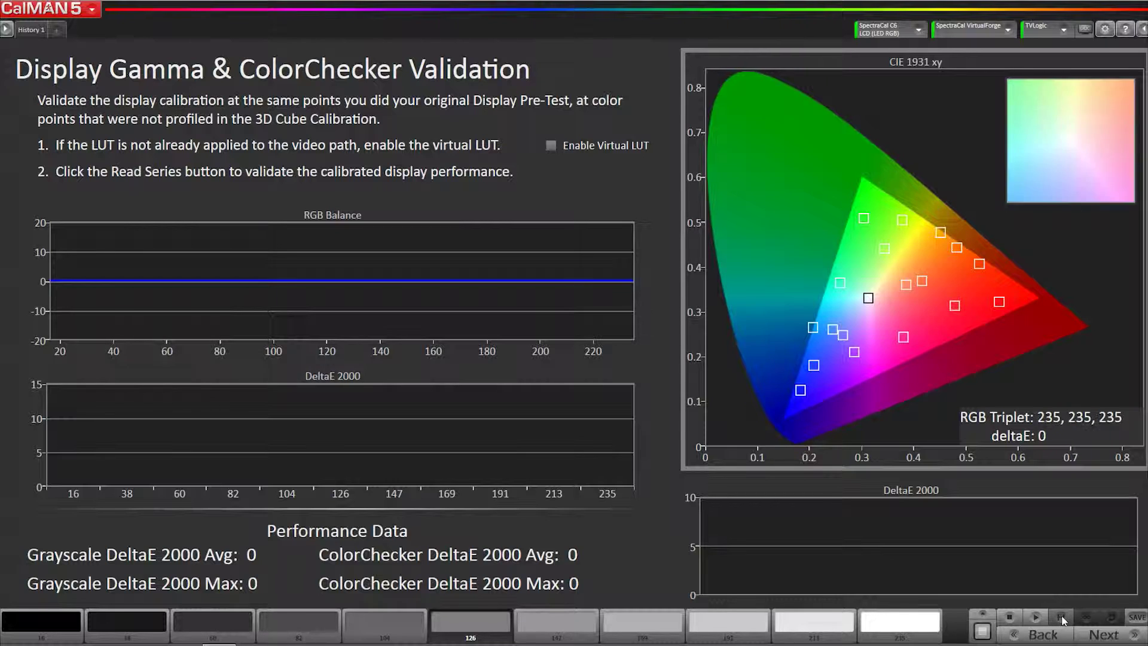